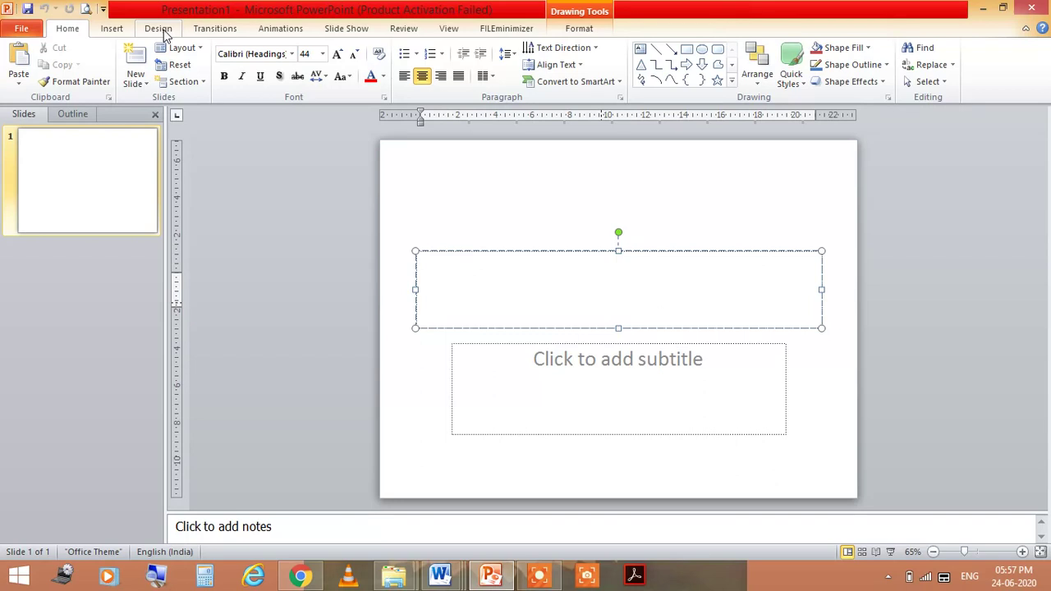
# - Apply the built-in Executive theme to the presentation
pyautogui.click(159, 29)
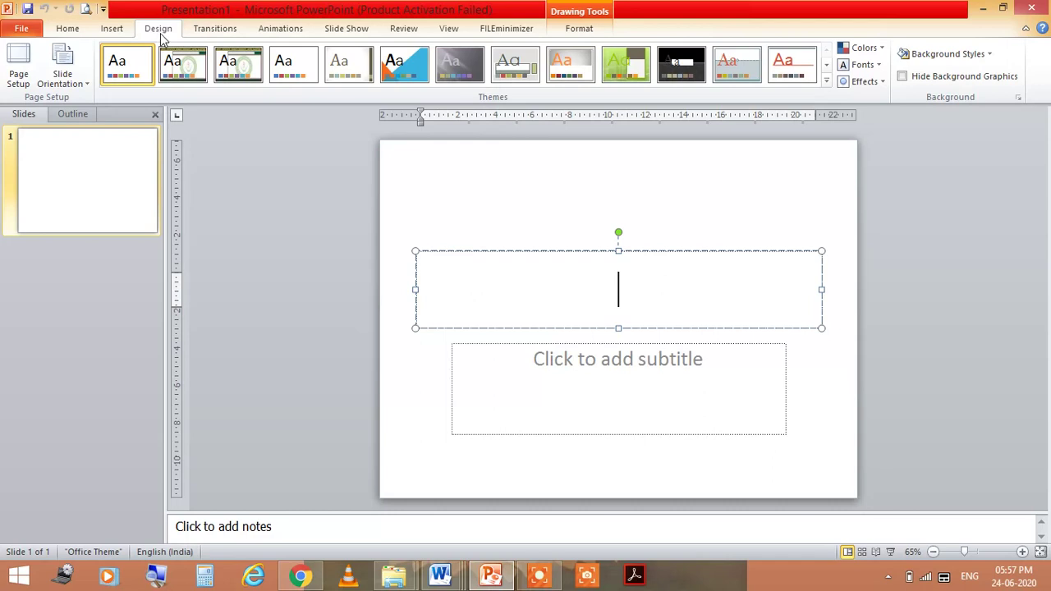
pyautogui.click(826, 81)
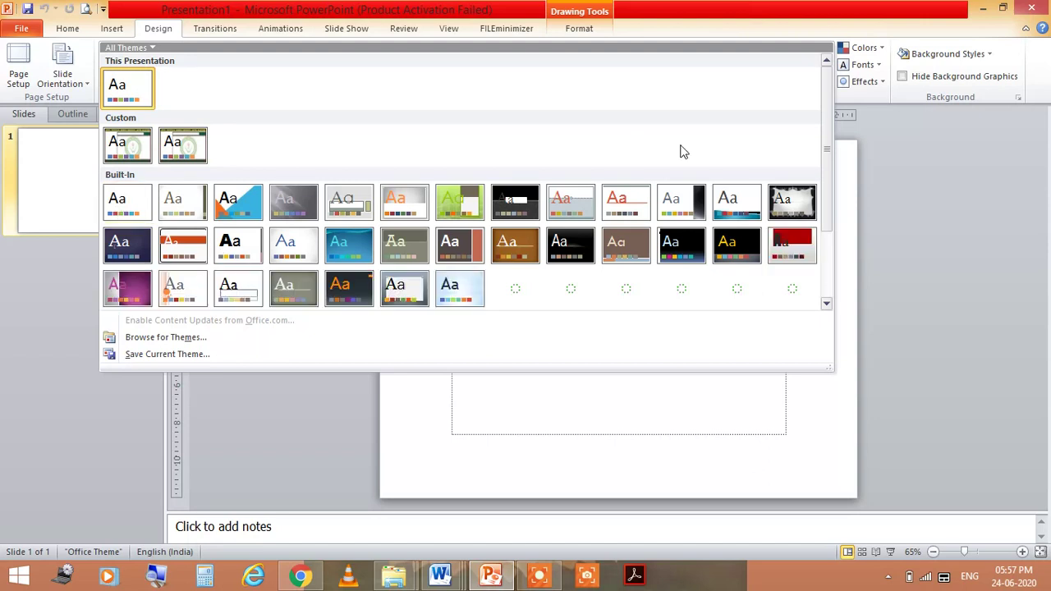
pyautogui.click(294, 244)
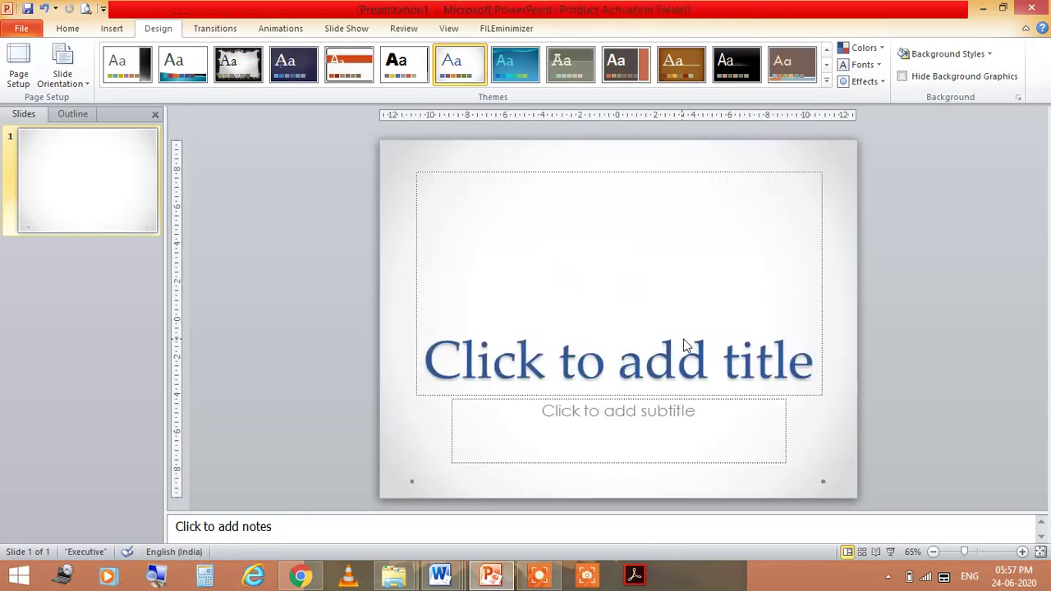
# - Fill in the title slide with the title "Building a Slide Presentation" and a subtitle reading "By Dr." plus the author's name
pyautogui.click(592, 243)
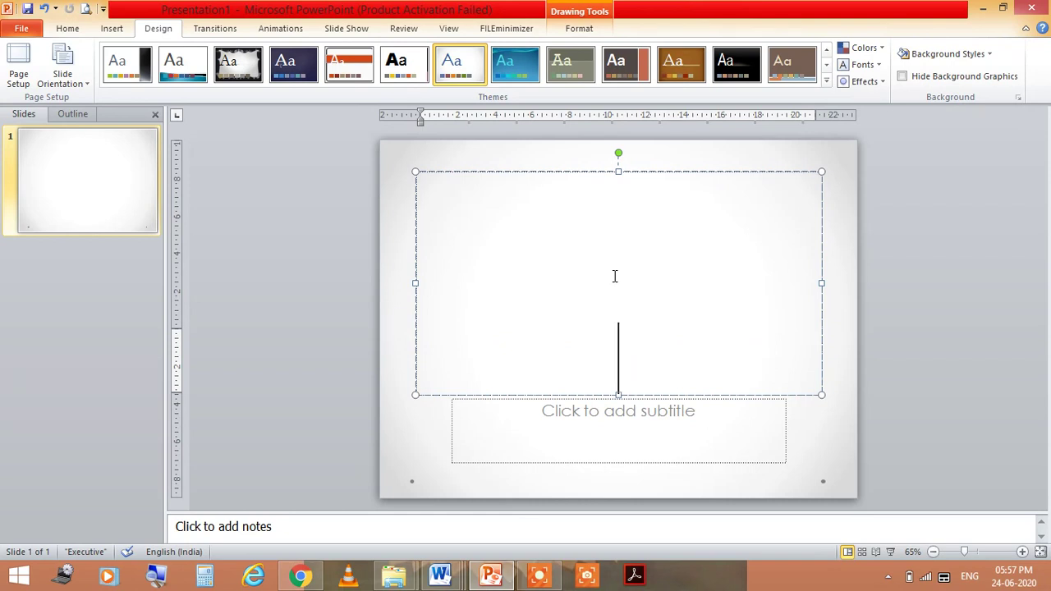
pyautogui.write('Building a Slide Presentation')
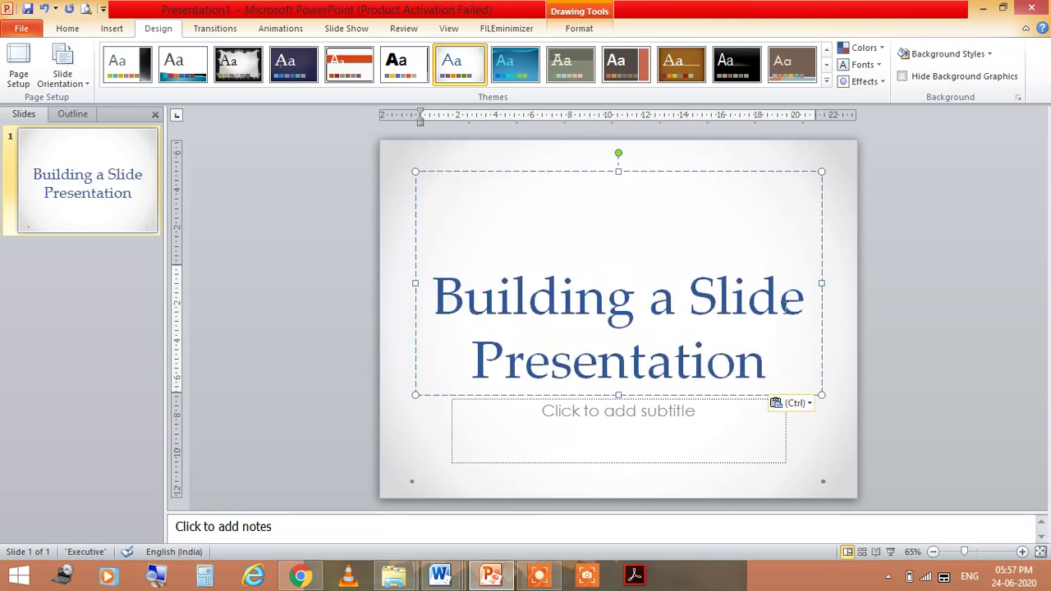
pyautogui.click(582, 434)
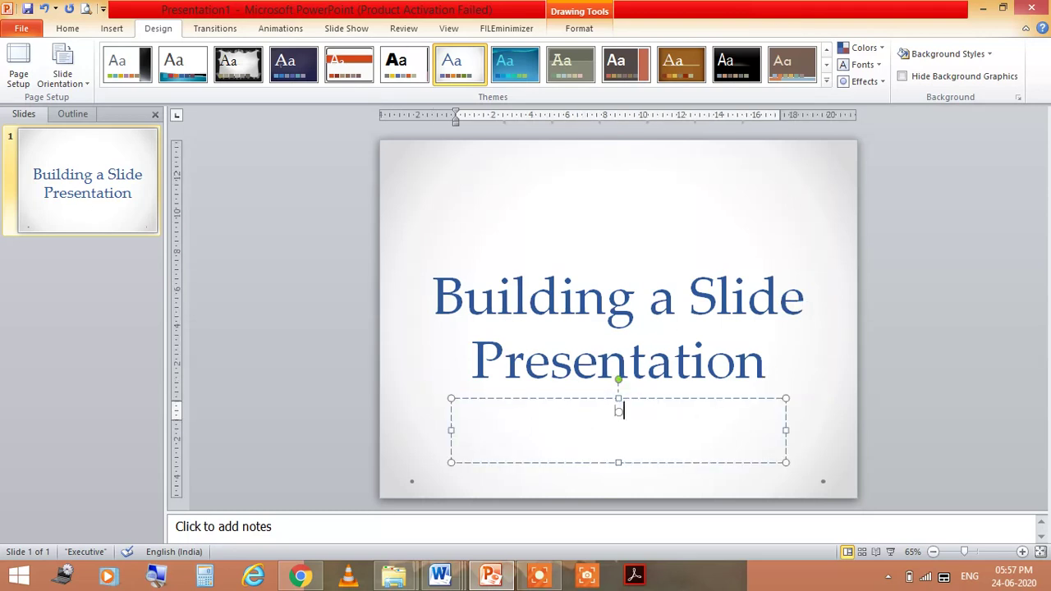
pyautogui.write('By Dr.')
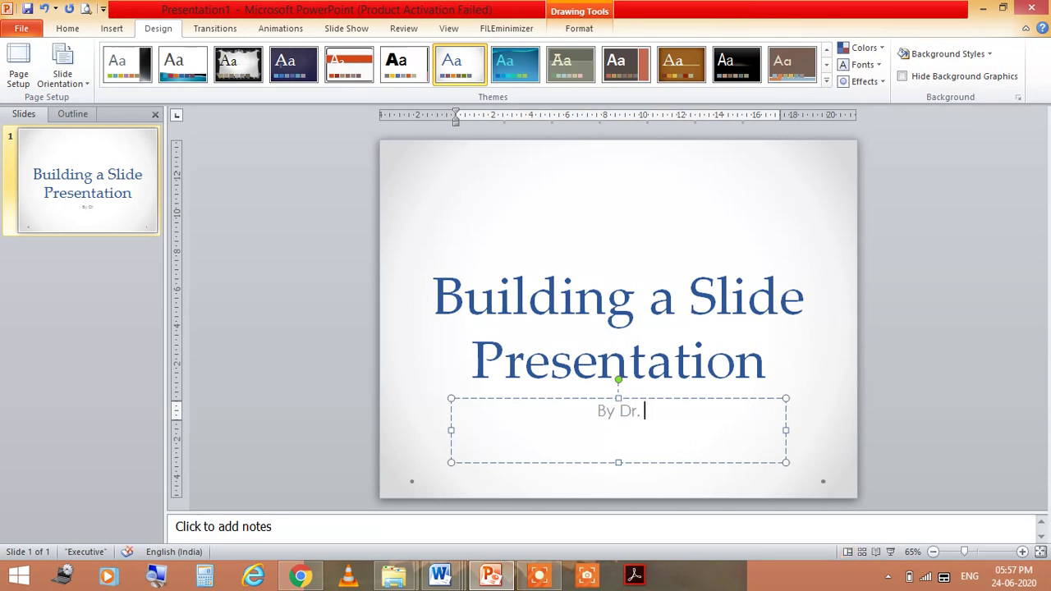
pyautogui.write(' Anamika')
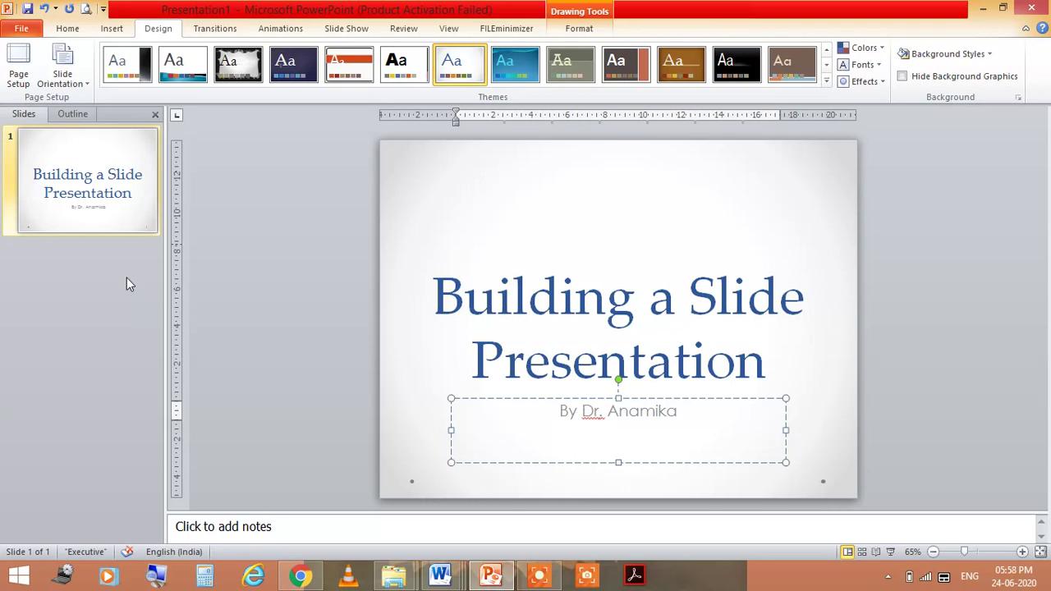
# - Add a new slide after the title slide and enter "topics" as its title
pyautogui.click(124, 238)
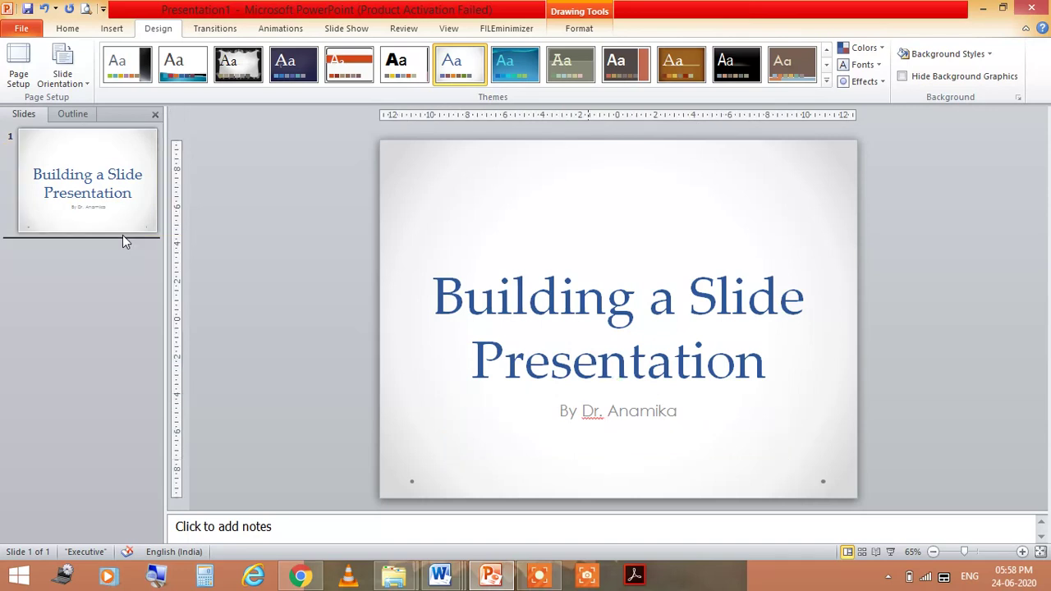
pyautogui.click(111, 29)
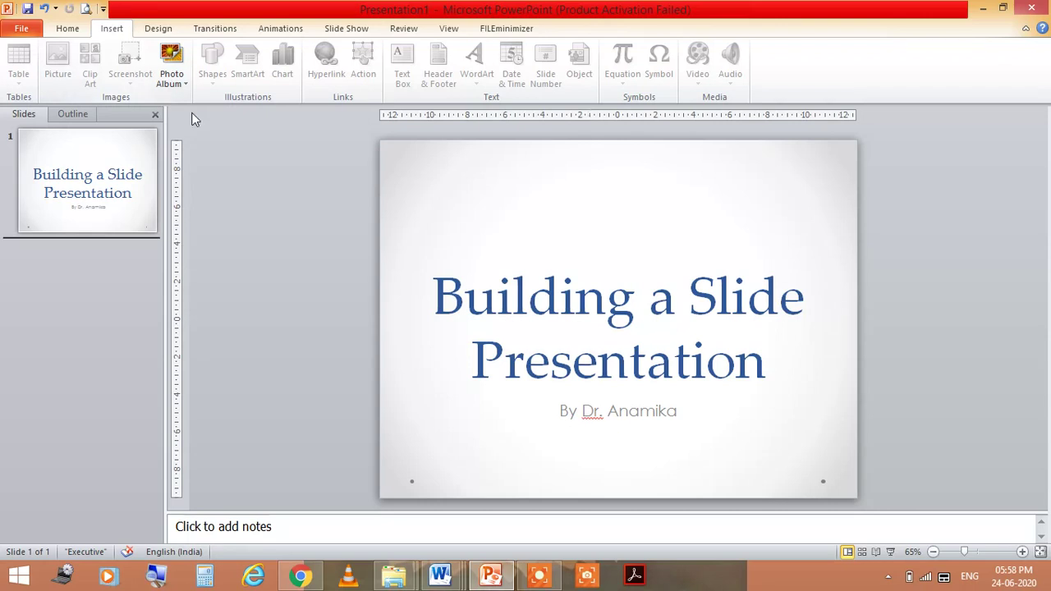
pyautogui.click(66, 28)
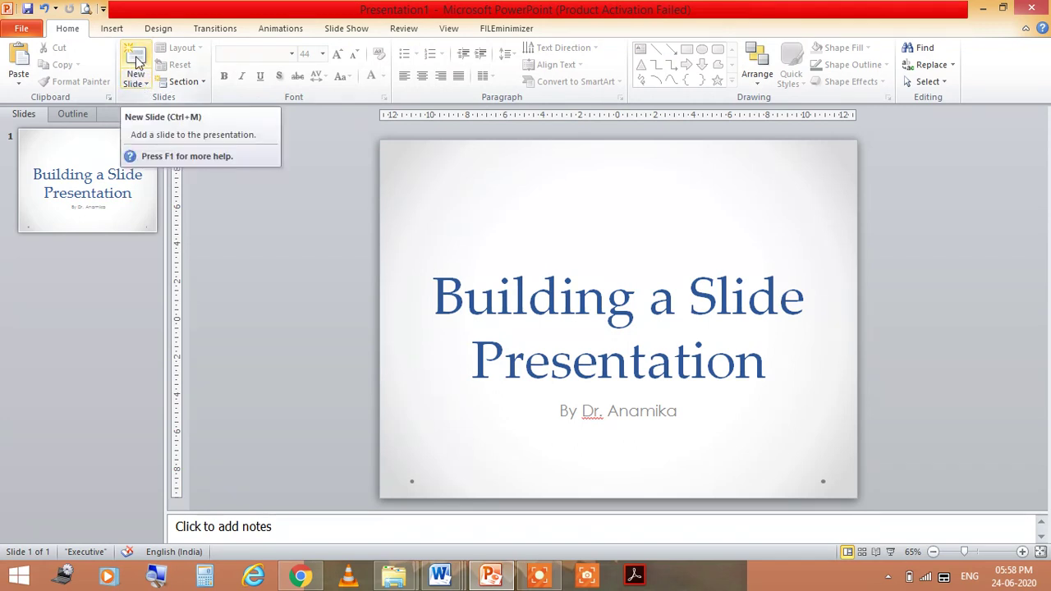
pyautogui.click(137, 64)
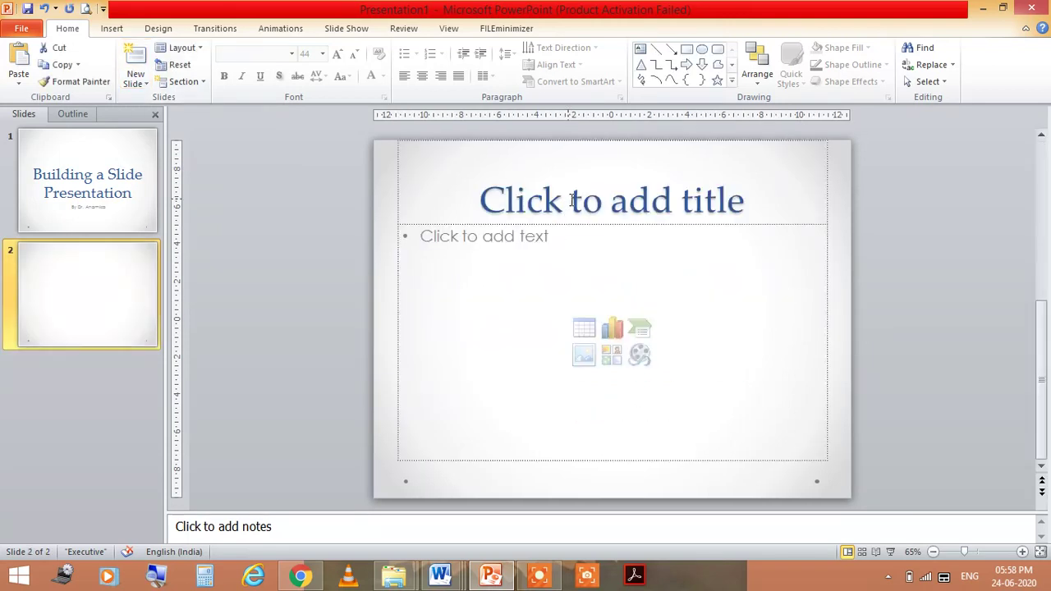
pyautogui.click(572, 201)
pyautogui.write('topics')
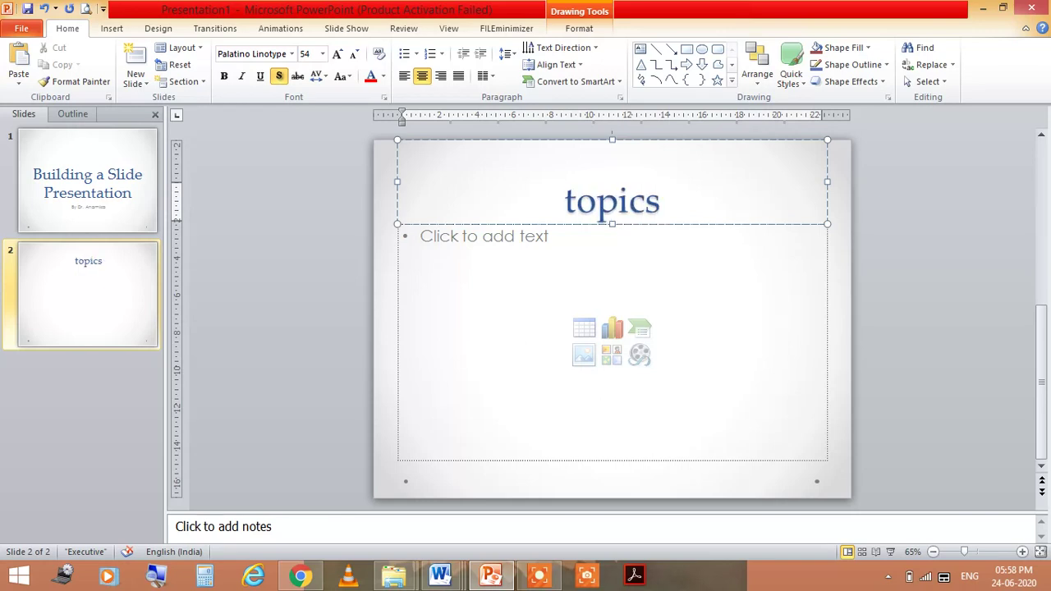
pyautogui.click(570, 261)
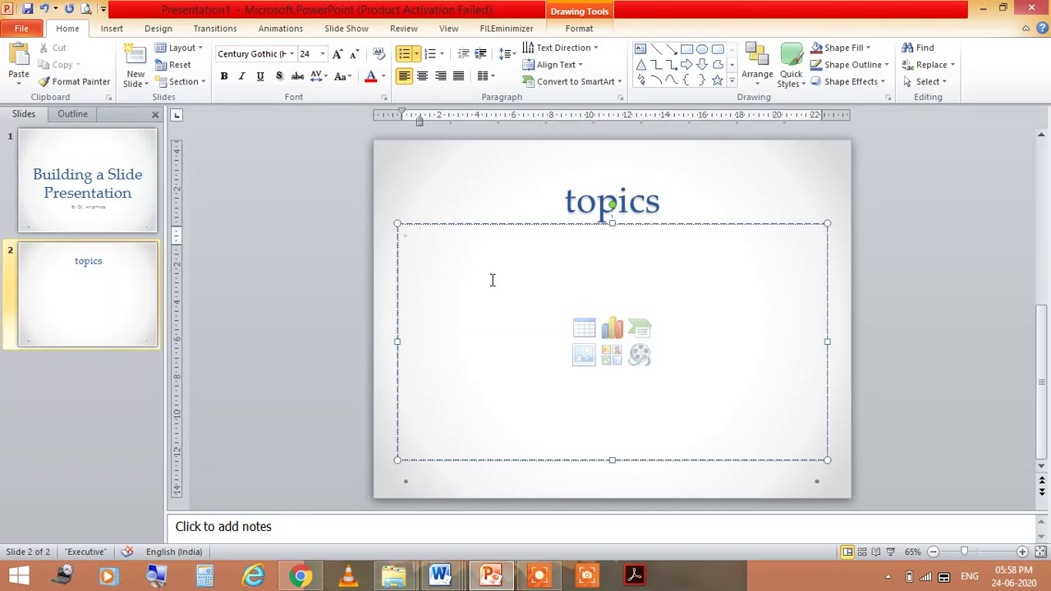
pyautogui.click(415, 56)
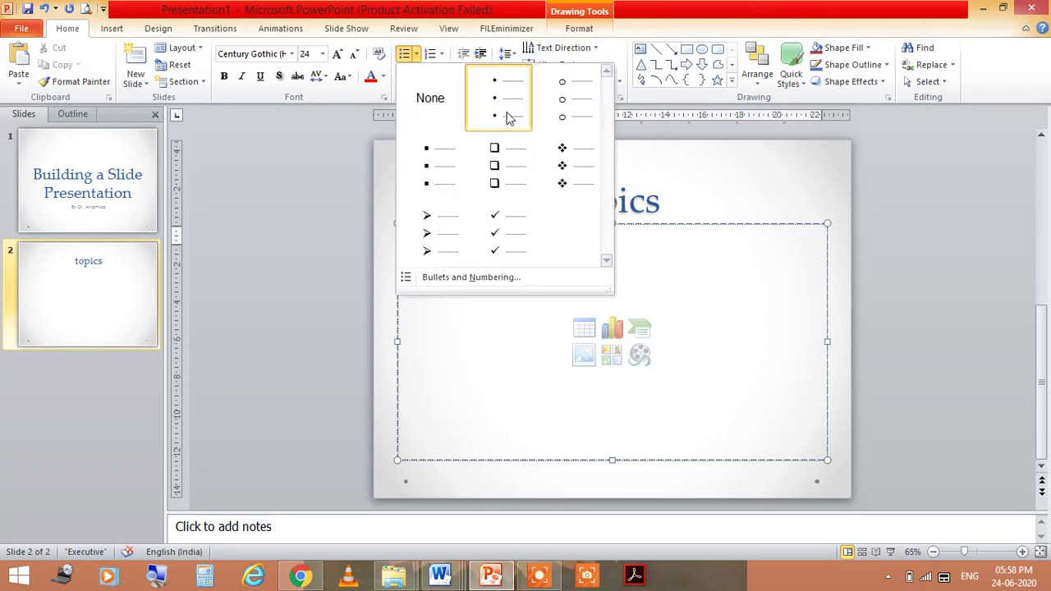
pyautogui.click(444, 60)
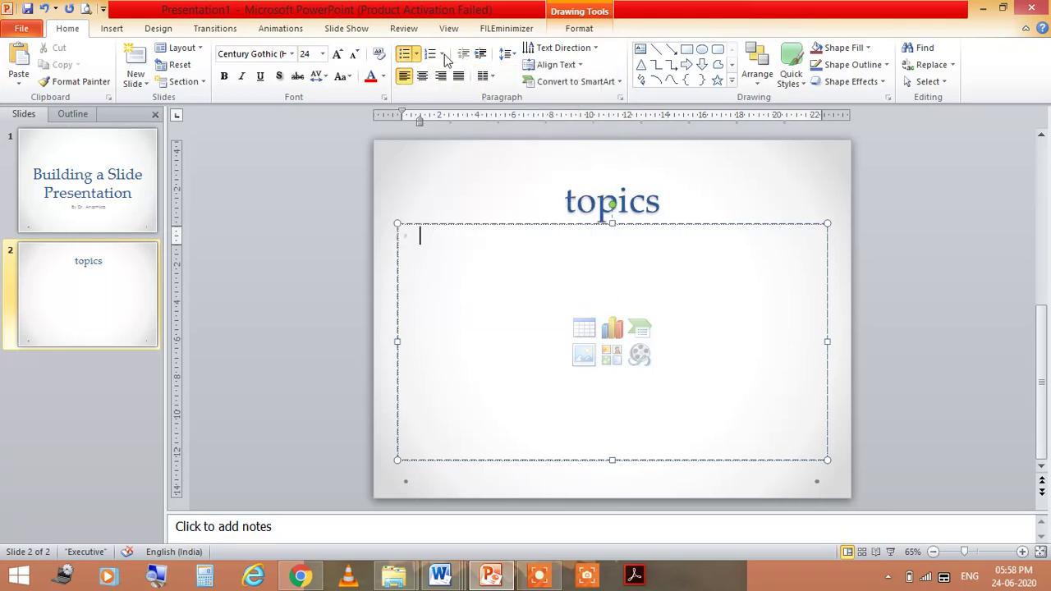
pyautogui.click(444, 59)
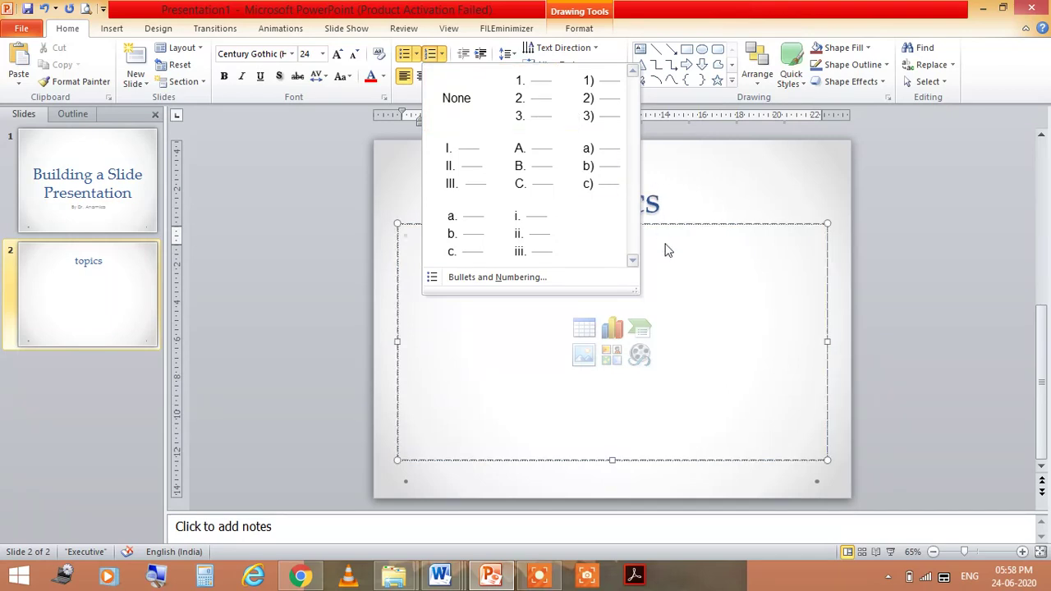
pyautogui.click(589, 285)
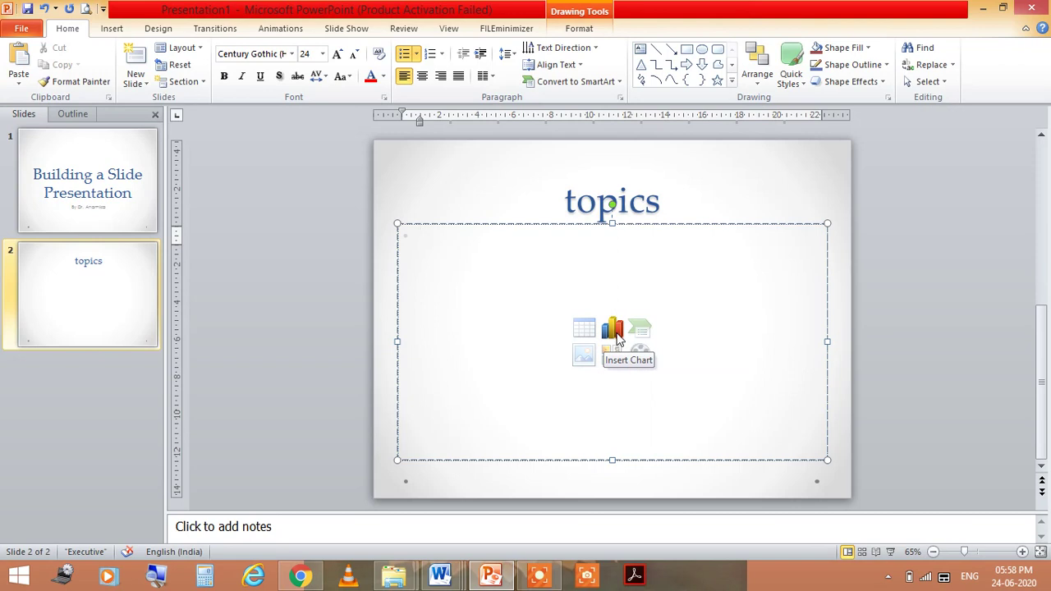
# - Insert a Stacked Cylinder column chart into the content placeholder of the topics slide
pyautogui.click(618, 339)
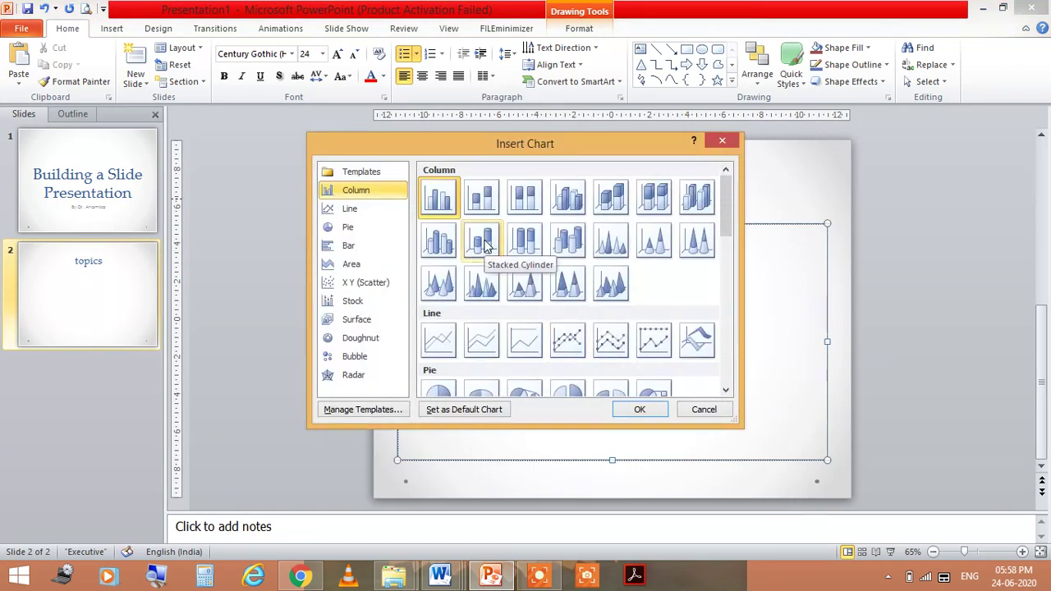
pyautogui.click(484, 243)
pyautogui.click(649, 410)
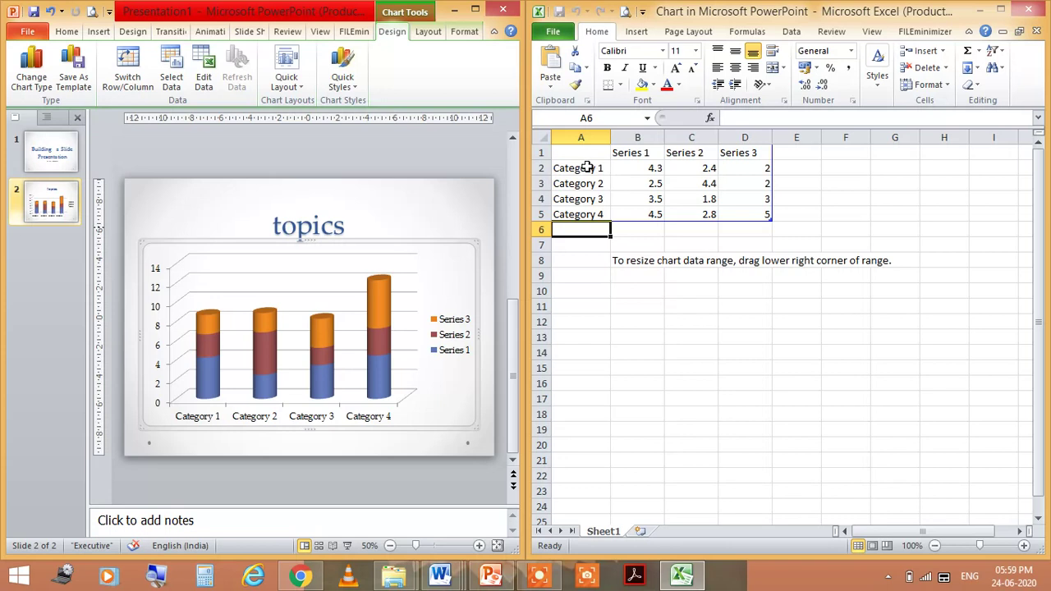
# - Compare the category names in the chart's data sheet with the labels on the chart's horizontal axis
pyautogui.click(588, 168)
pyautogui.click(596, 182)
pyautogui.click(601, 198)
pyautogui.click(598, 216)
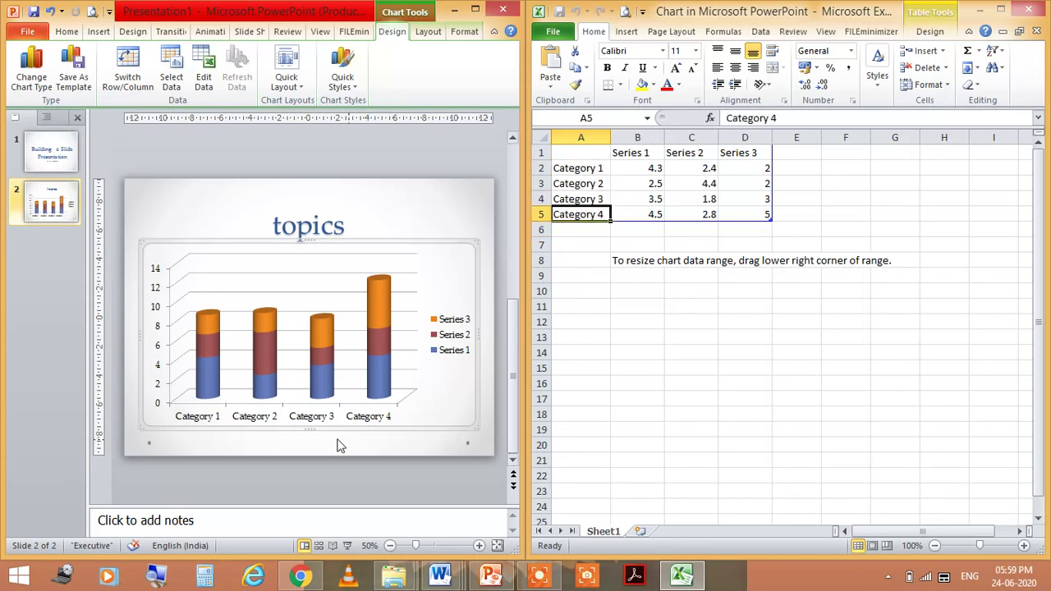
pyautogui.click(197, 422)
pyautogui.click(197, 422)
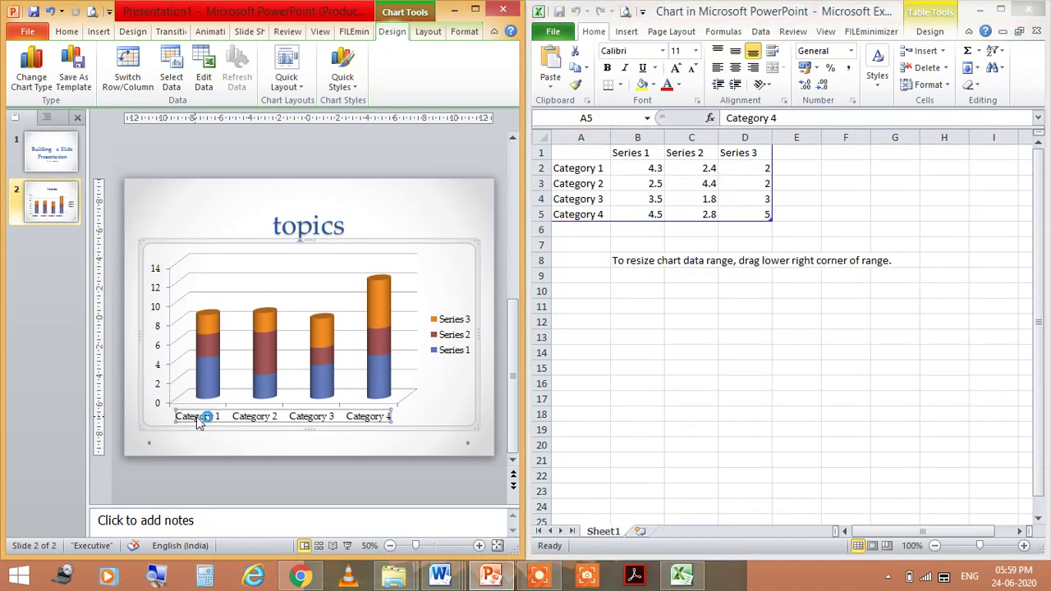
# - Rename the first two chart categories as 2001 and 2002 in the chart's data sheet
pyautogui.click(579, 167)
pyautogui.click(579, 168)
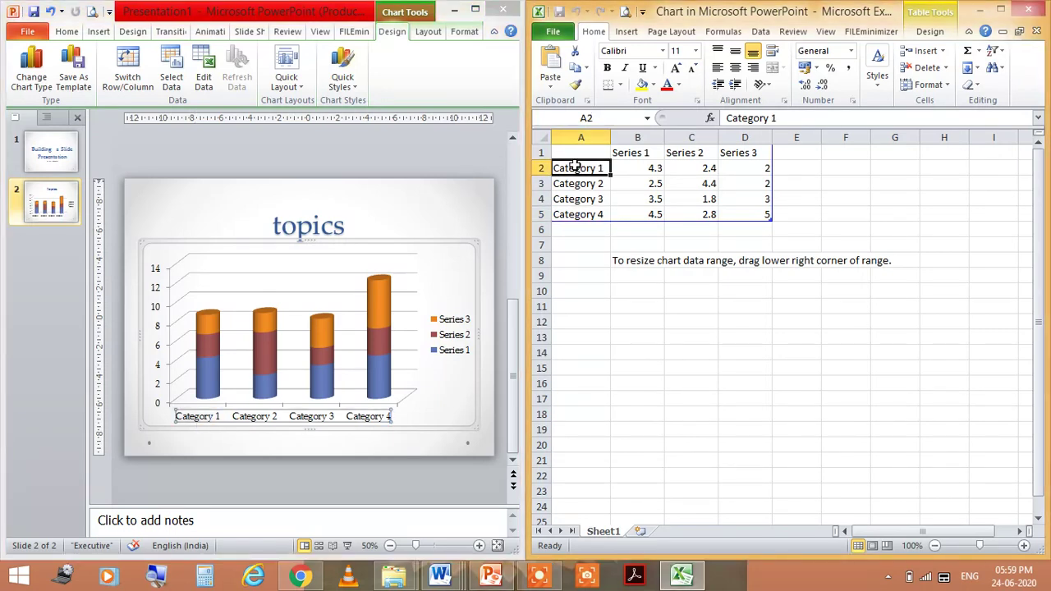
pyautogui.write('2001')
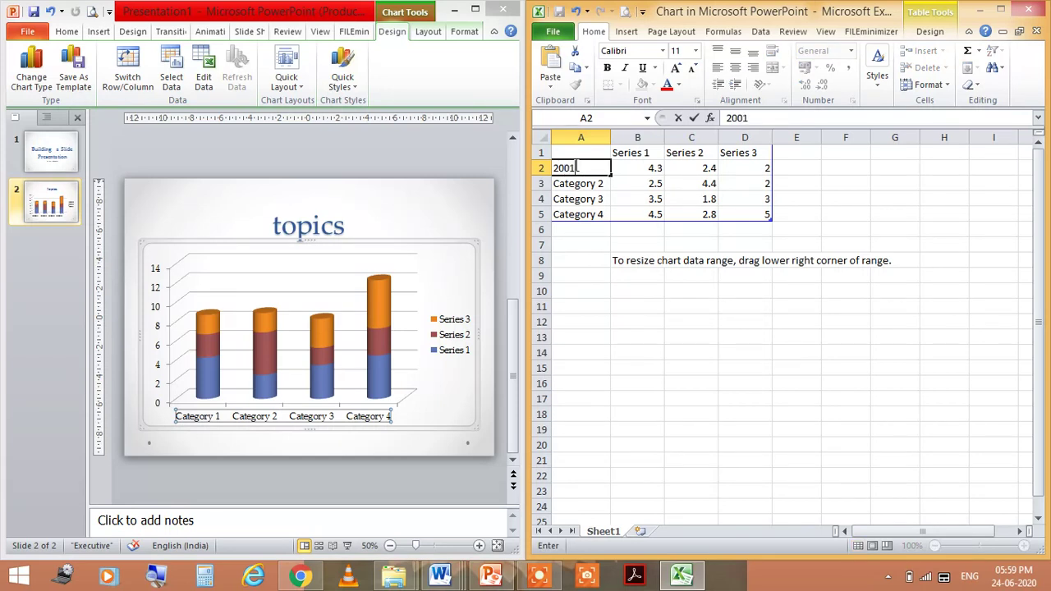
pyautogui.press('Return')
pyautogui.write('2002')
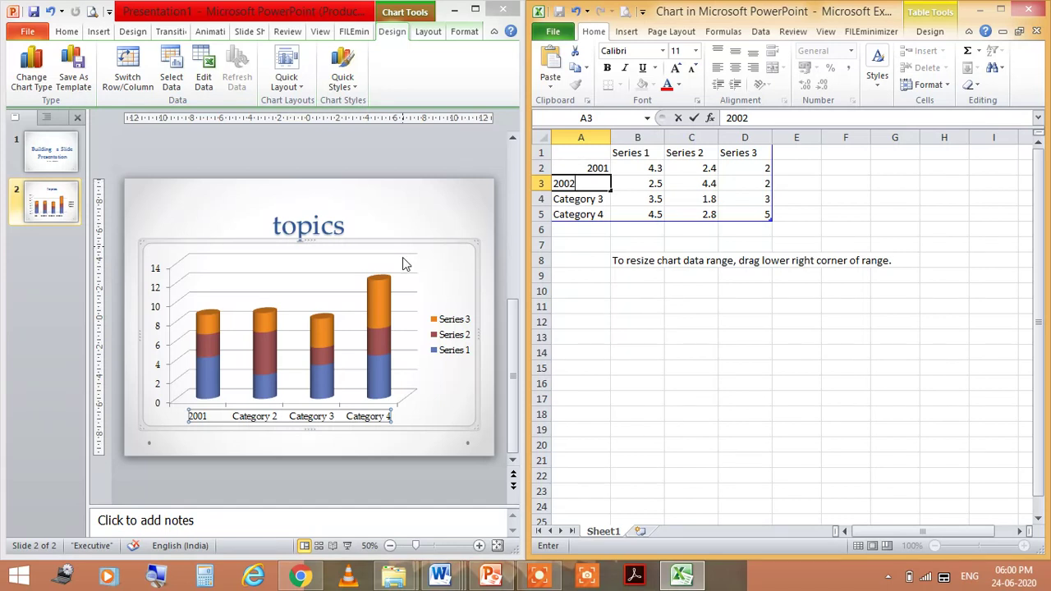
pyautogui.click(304, 423)
pyautogui.click(607, 188)
pyautogui.click(575, 199)
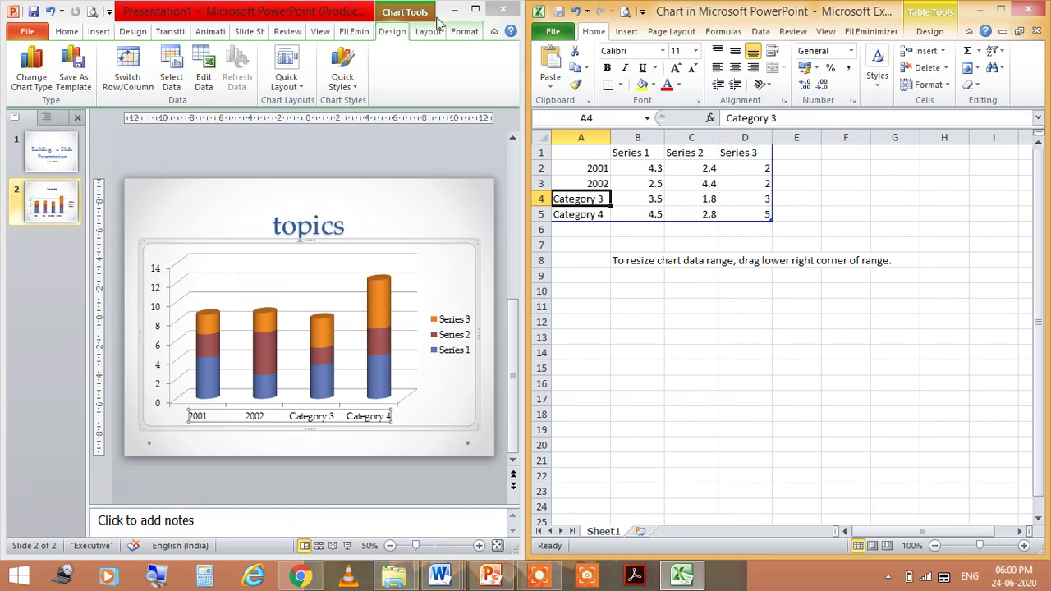
# - Return to the full-size presentation window and delete the chart from the topics slide
pyautogui.click(480, 10)
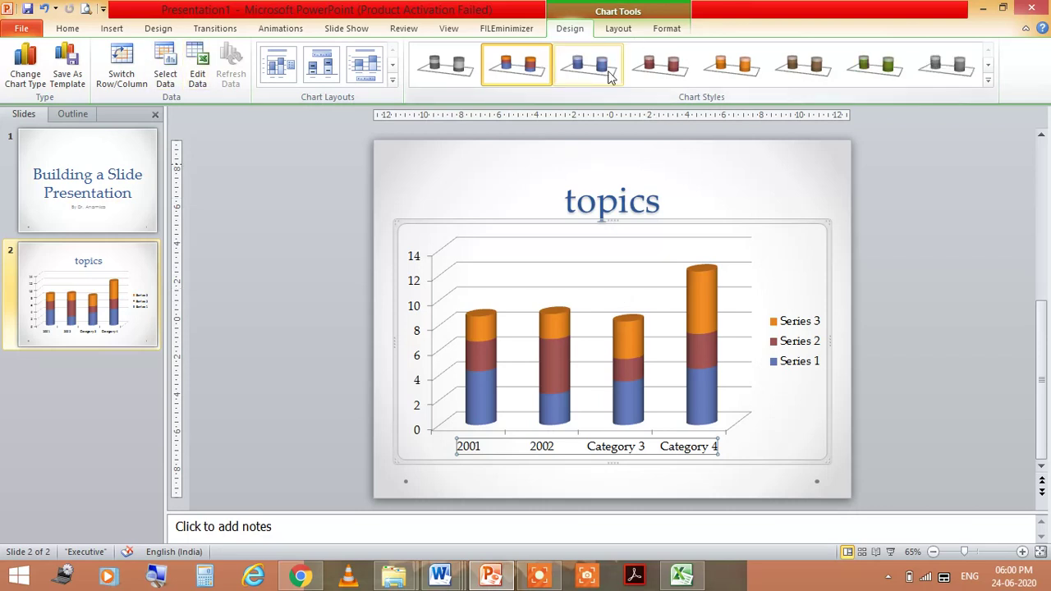
pyautogui.click(67, 29)
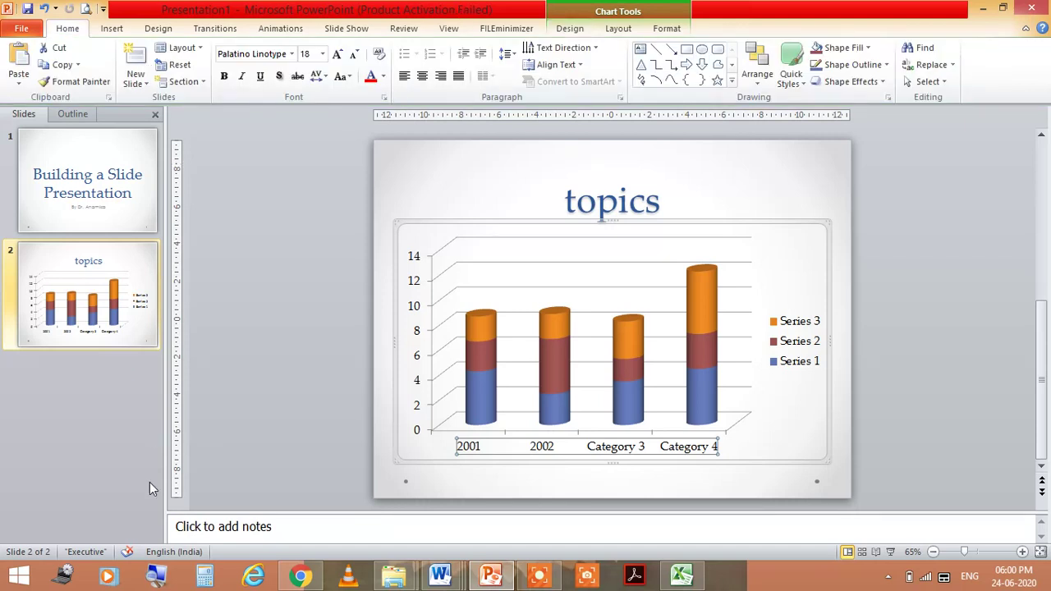
pyautogui.press('Delete')
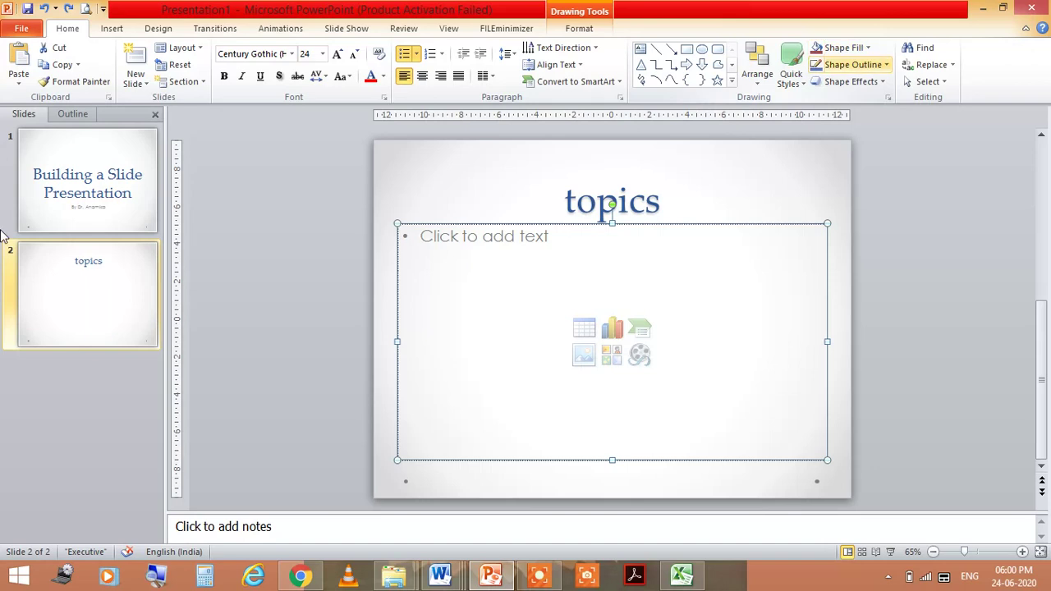
# - Draw a rectangle in the upper middle of the content area, just below the topics title
pyautogui.click(112, 29)
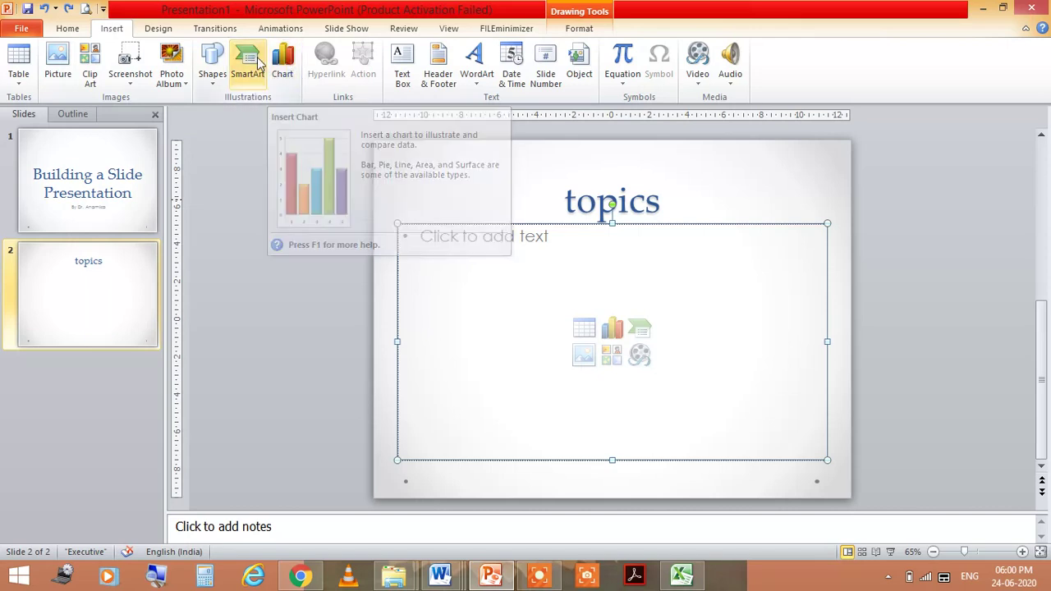
pyautogui.click(213, 62)
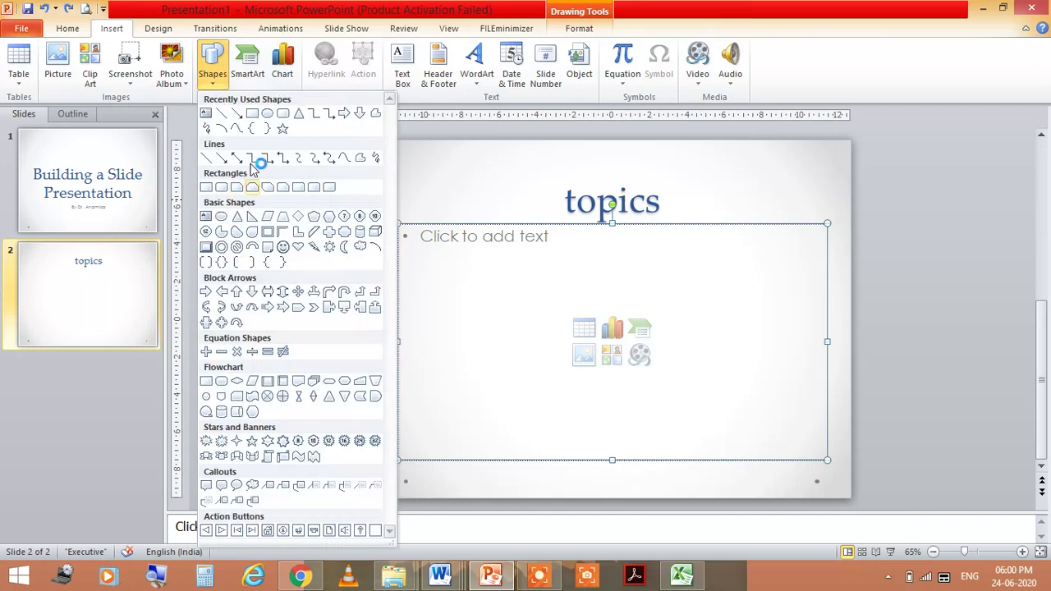
pyautogui.click(252, 115)
pyautogui.moveTo(538, 247); pyautogui.dragTo(632, 288)
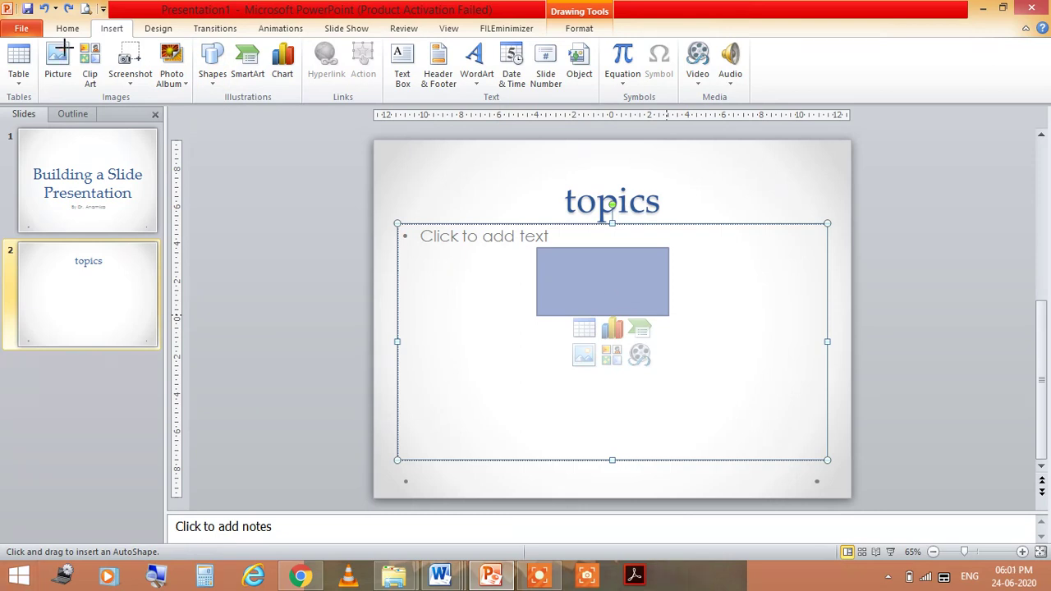
pyautogui.moveTo(64, 49); pyautogui.dragTo(72, 36)
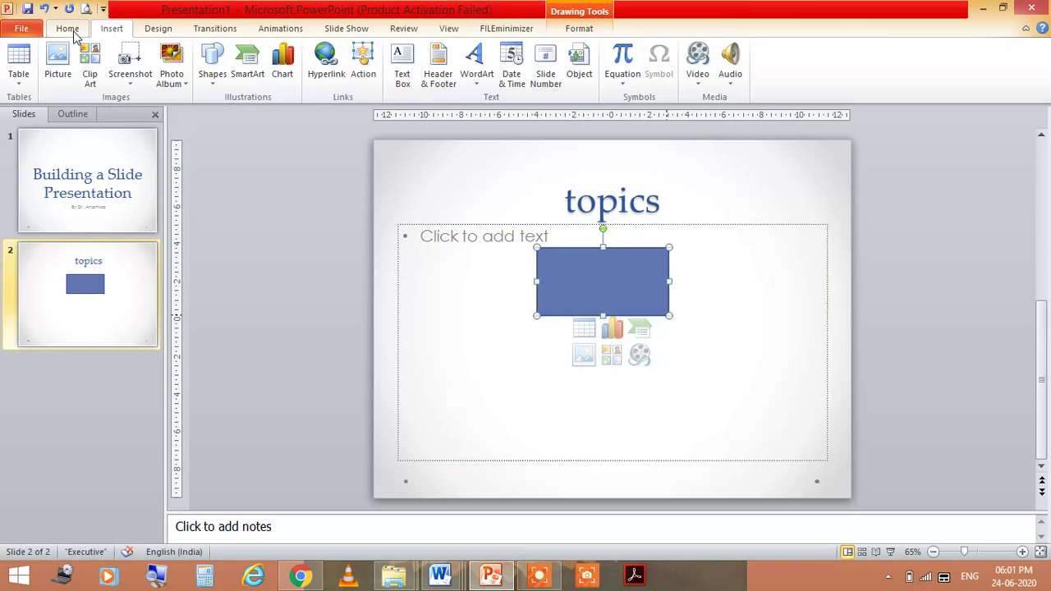
# - Fill the rectangle with the standard orange colour
pyautogui.click(68, 29)
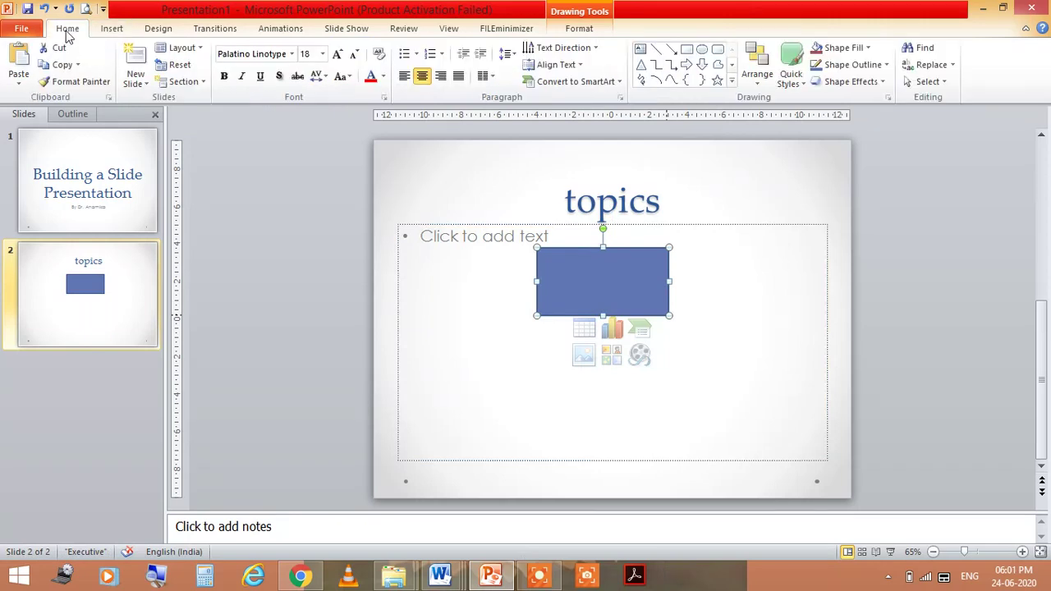
pyautogui.click(869, 48)
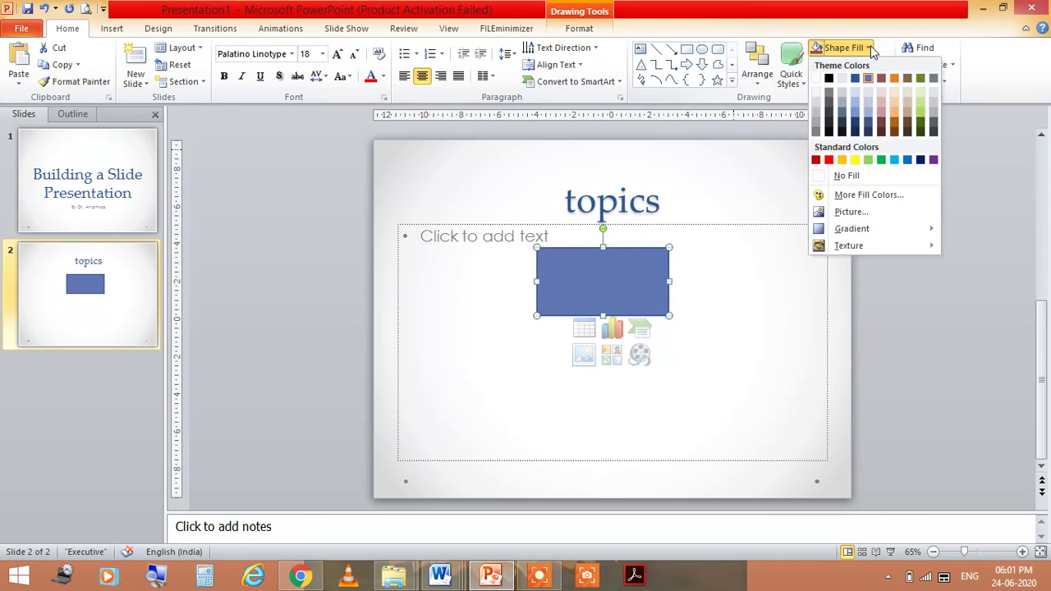
pyautogui.click(842, 159)
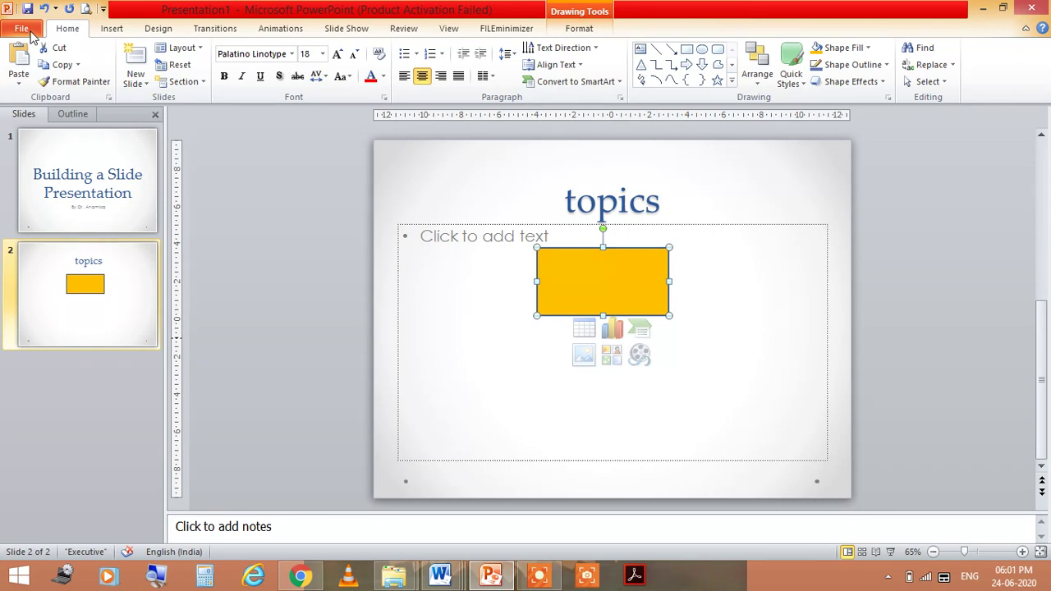
pyautogui.click(24, 30)
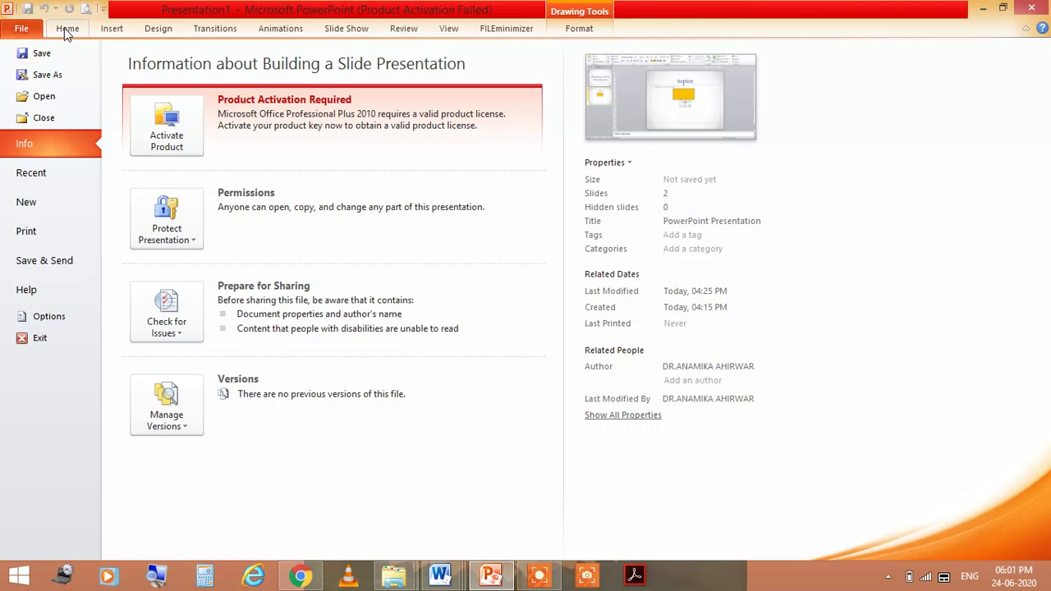
pyautogui.click(67, 30)
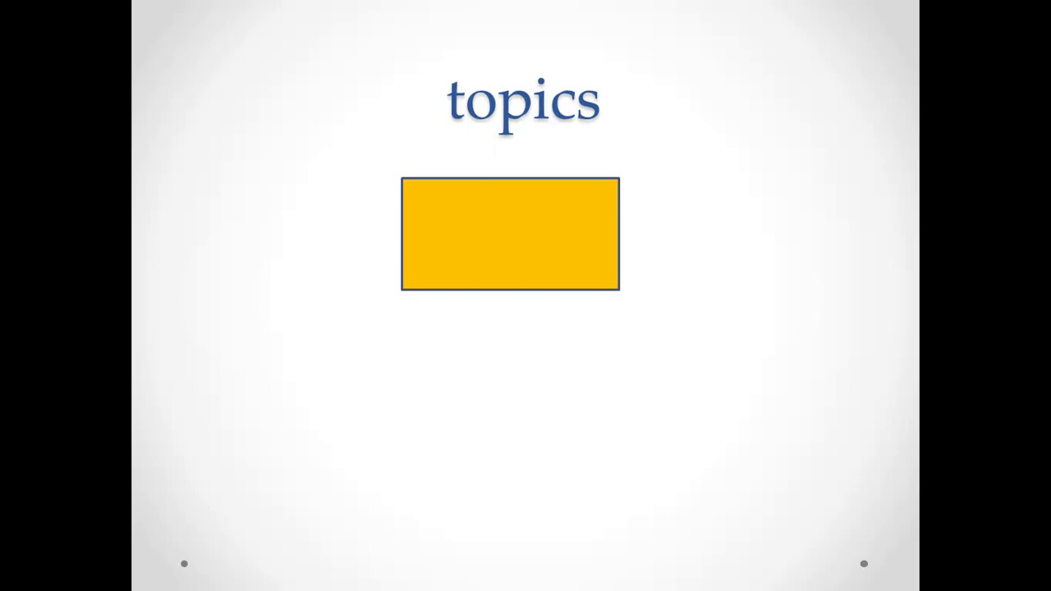
# - Page through the slide show from the topics slide back to the title slide and forward to the end
pyautogui.press('Left')
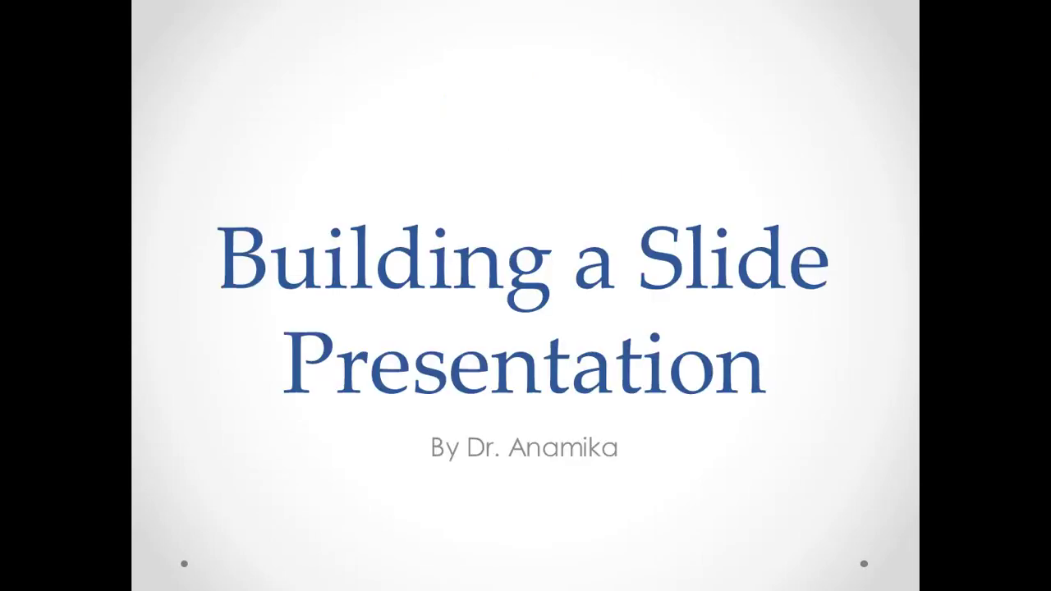
pyautogui.press('Right')
pyautogui.press('Right')
pyautogui.press('Right')
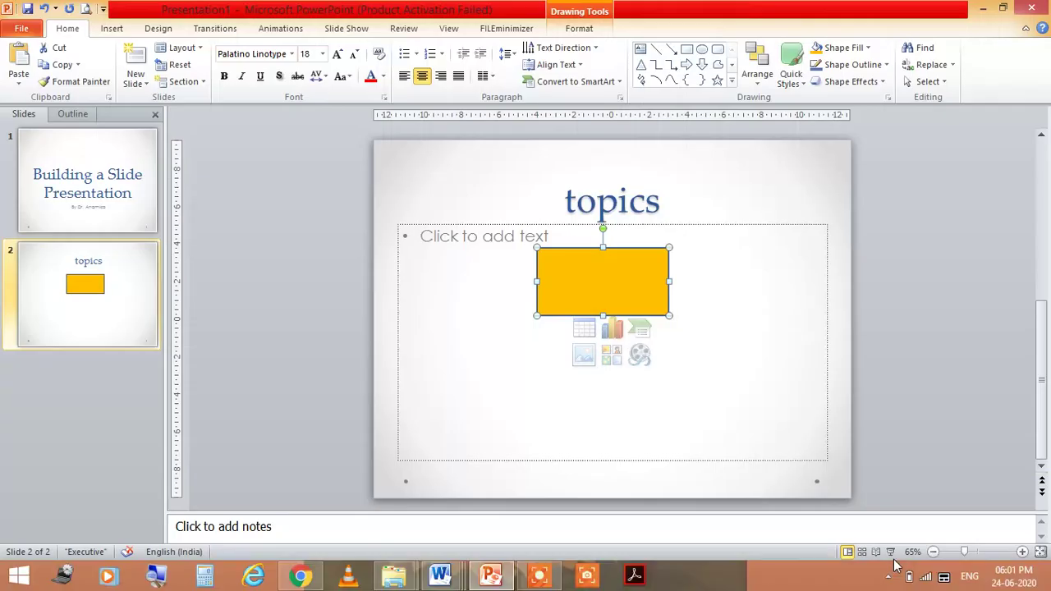